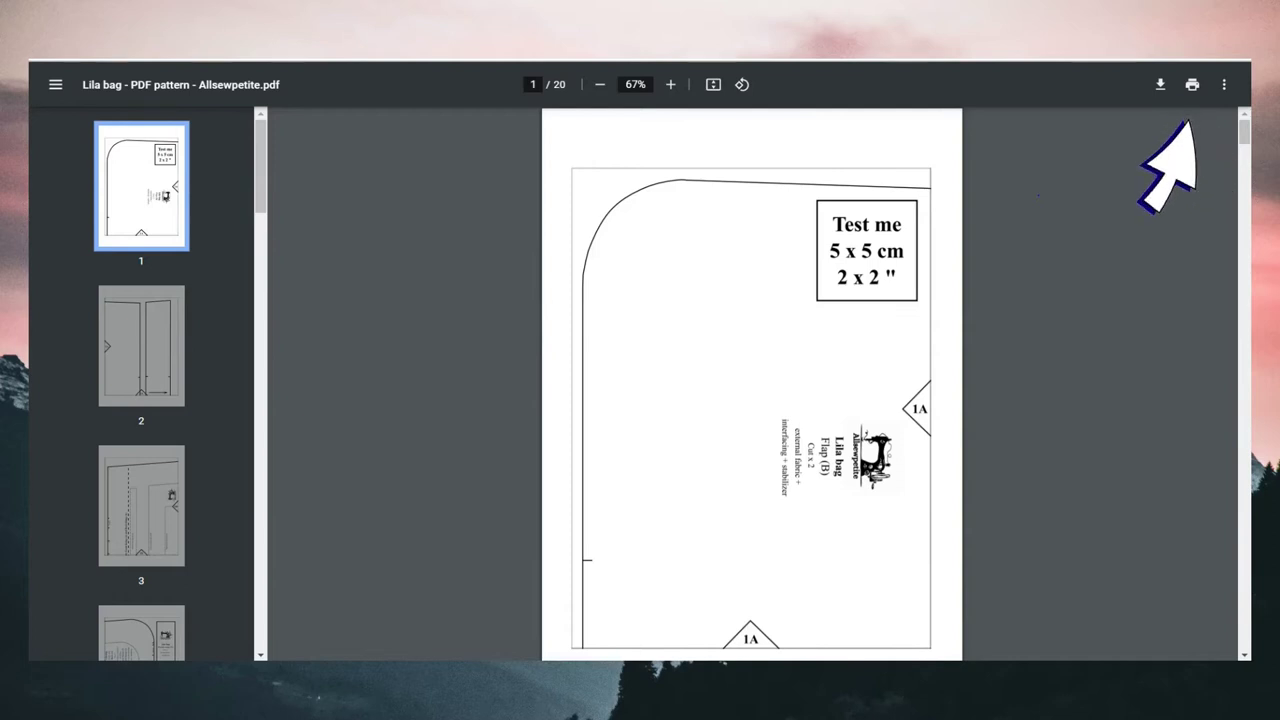
- Bring up Chrome's print dialog for the 20-sheet Lila bag pattern
left_click(1192, 84)
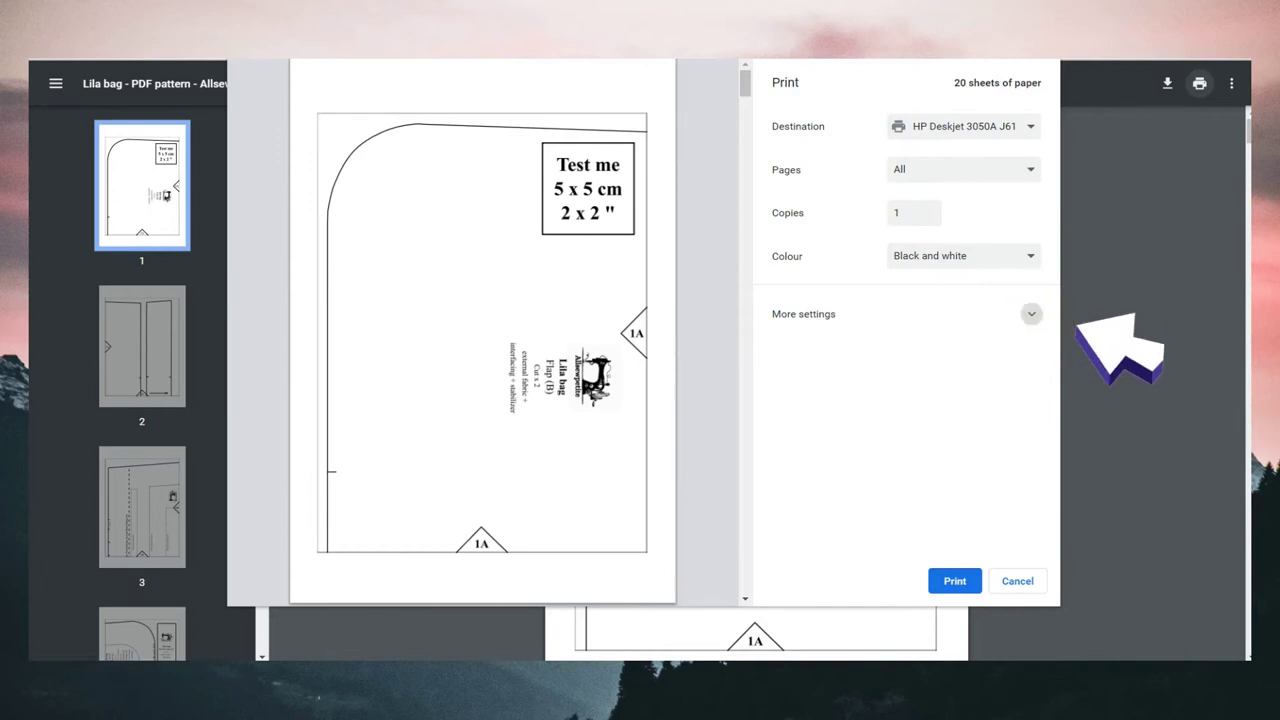
- Show More settings and the paper-size list to choose A4 at 100% scale
left_click(1031, 313)
left_click(1030, 359)
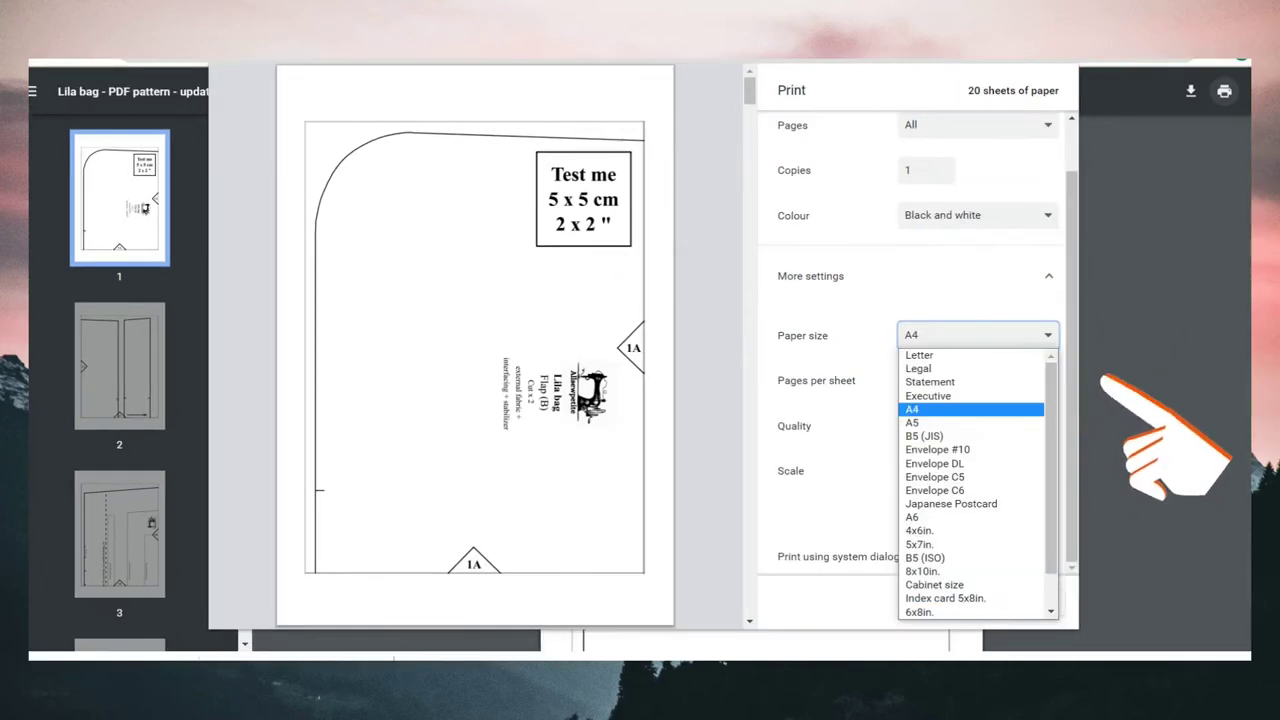